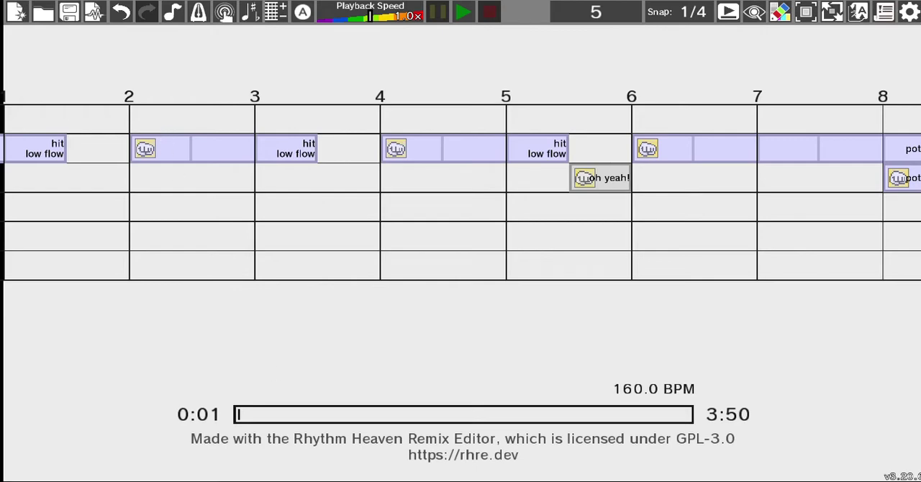
Play the 160 BPM remix from the playback start marker.
{"action": "key", "text": "space"}
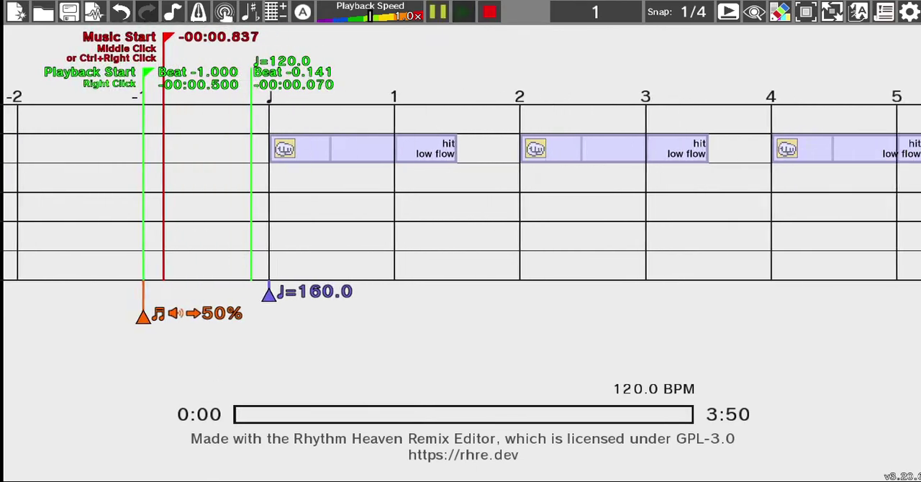